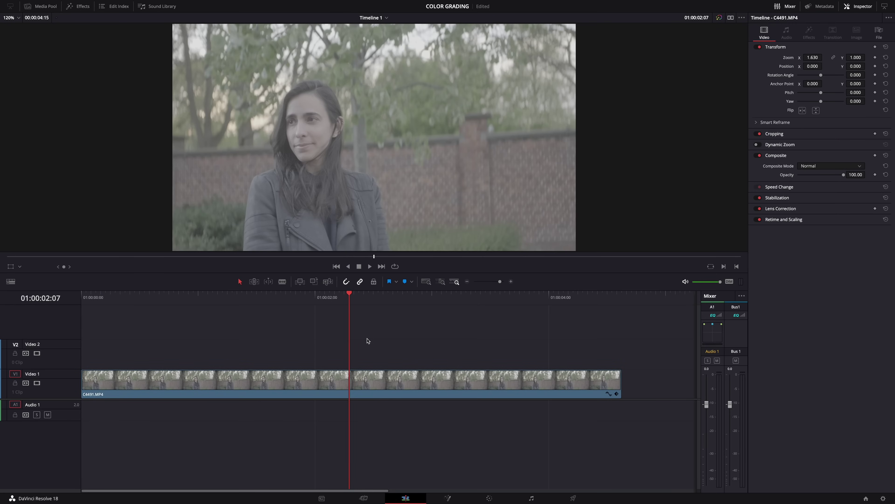
- Select the C4491.MP4 clip, move to the Color page, and arrange nodes 01–04 in the node graph
{"action": "left_click", "coordinate": [355, 384]}
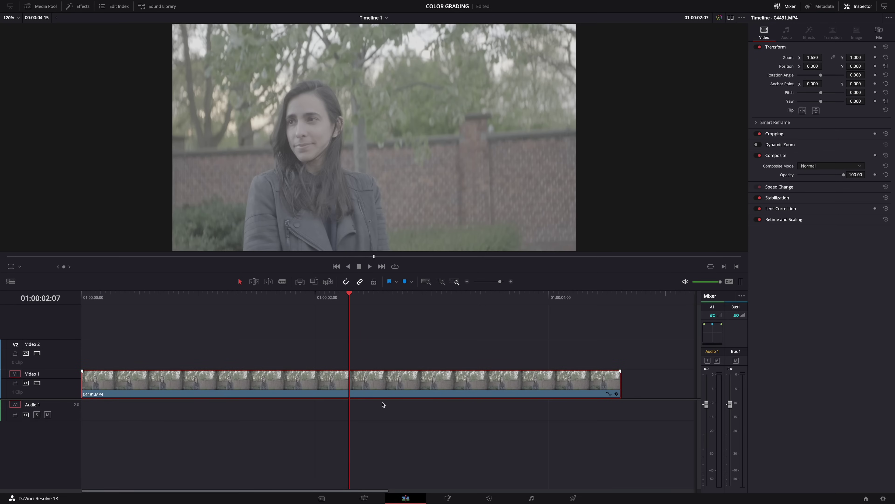
{"action": "left_click", "coordinate": [489, 497]}
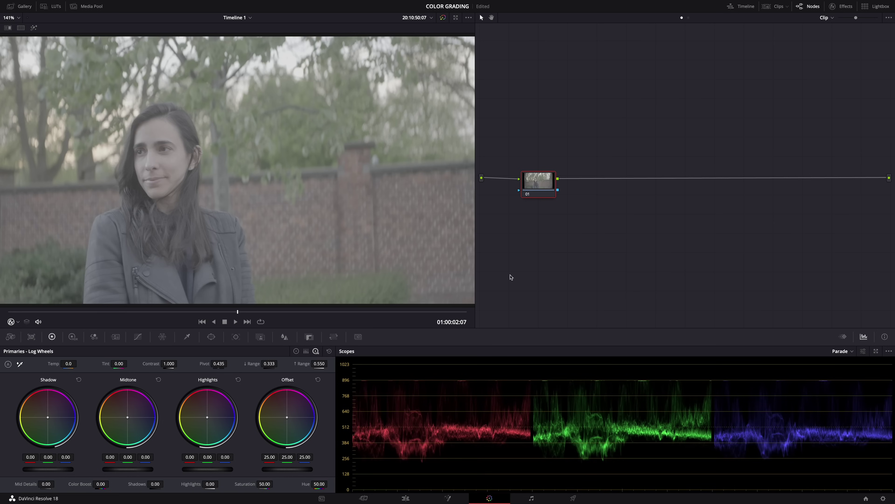
{"action": "left_click_drag", "start_coordinate": [531, 188], "coordinate": [527, 186]}
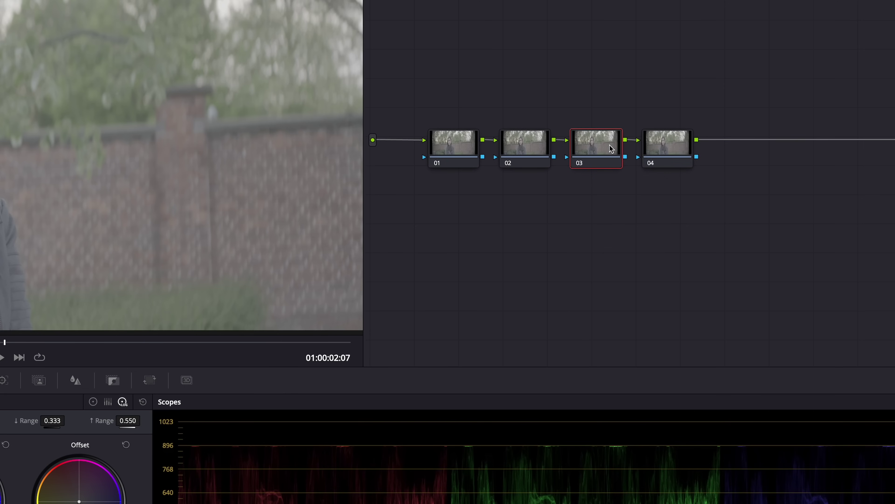
{"action": "right_click", "coordinate": [640, 183]}
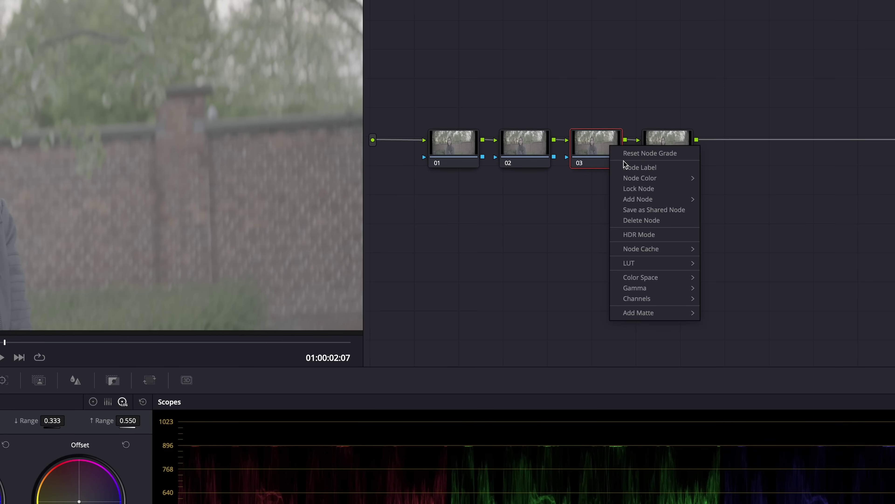
- Label node 03 CST REC.709 and apply a Color Space Transform effect to it
{"action": "left_click", "coordinate": [624, 168]}
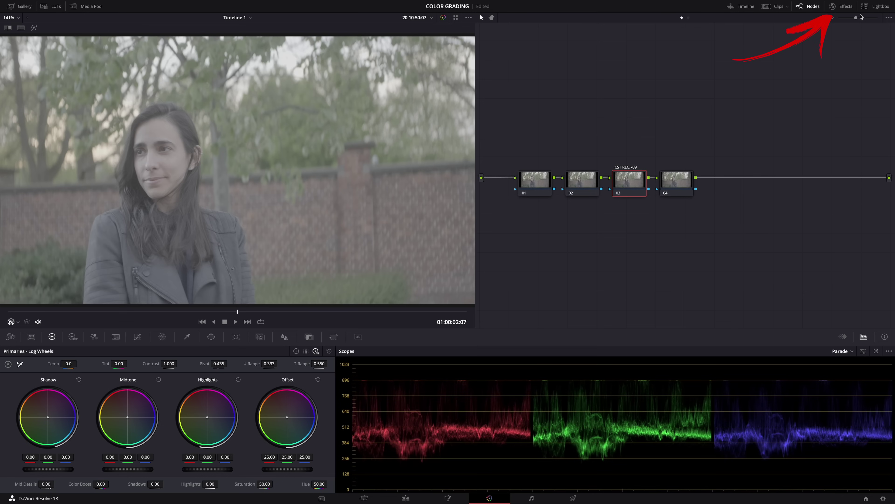
{"action": "left_click", "coordinate": [846, 6]}
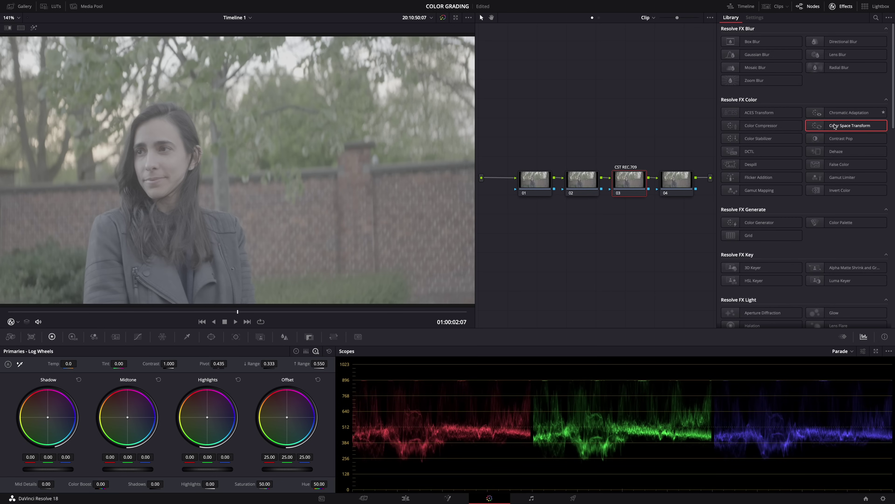
{"action": "left_click_drag", "start_coordinate": [613, 140], "coordinate": [627, 186]}
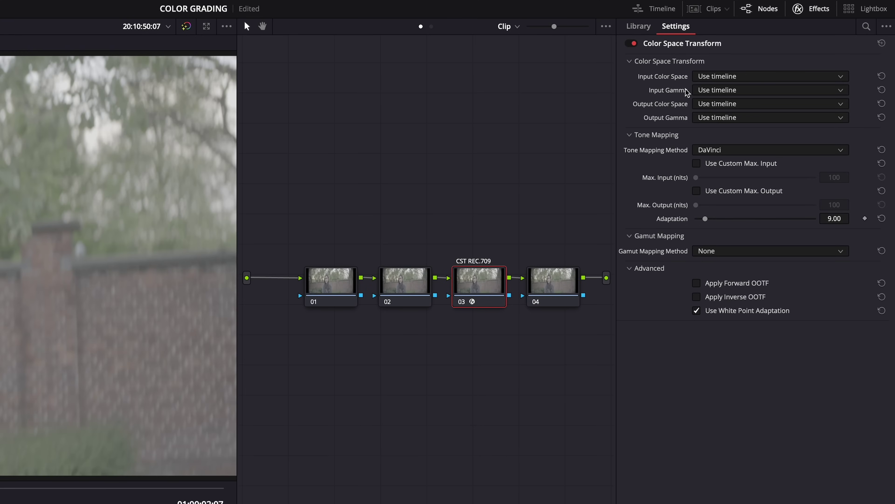
- Set the CST input to Sony S-Gamut3.Cine / Sony S-Log3, leaving output on Use timeline
{"action": "left_click", "coordinate": [703, 81]}
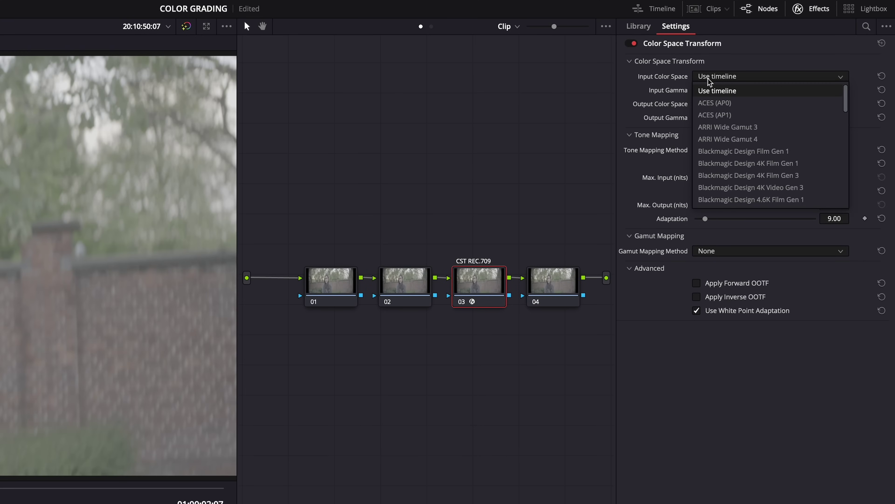
{"action": "scroll", "coordinate": [721, 151], "scroll_direction": "down", "scroll_amount": 10}
{"action": "left_click", "coordinate": [721, 163]}
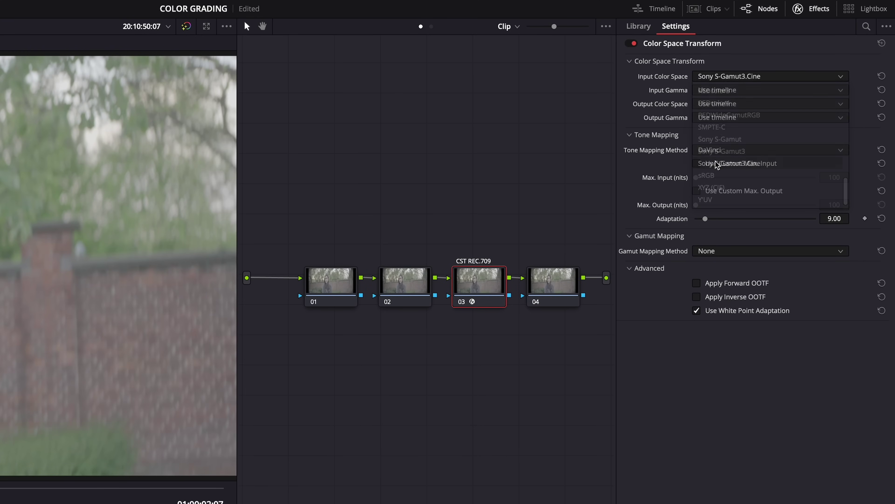
{"action": "left_click", "coordinate": [714, 92]}
{"action": "scroll", "coordinate": [731, 175], "scroll_direction": "down", "scroll_amount": 15}
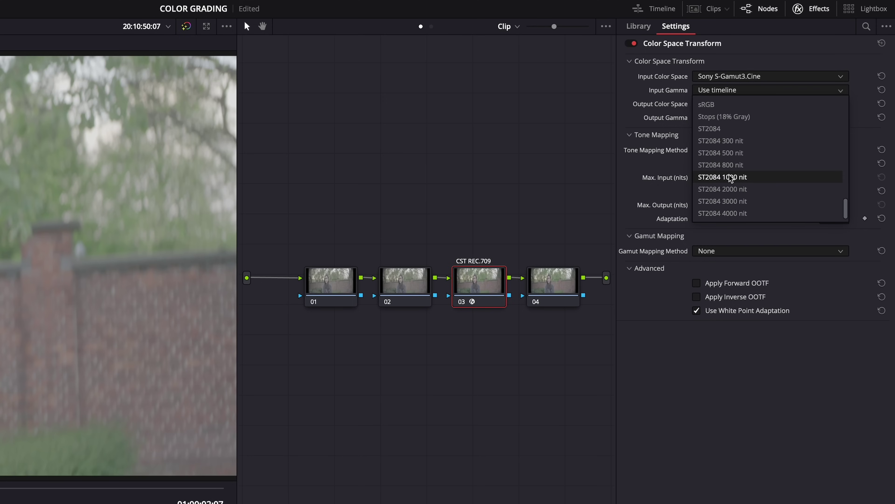
{"action": "scroll", "coordinate": [726, 169], "scroll_direction": "up", "scroll_amount": 3}
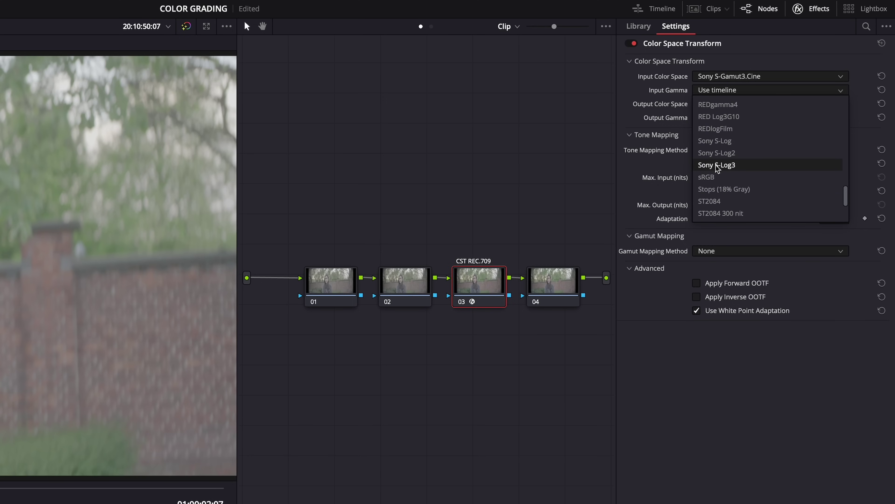
{"action": "left_click", "coordinate": [717, 165]}
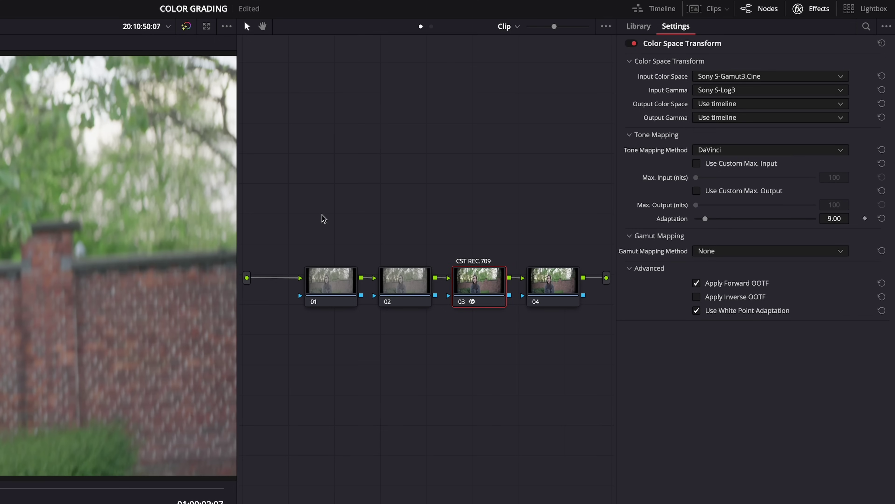
{"action": "left_click", "coordinate": [723, 106]}
{"action": "left_click", "coordinate": [722, 107]}
{"action": "left_click", "coordinate": [717, 117]}
{"action": "left_click", "coordinate": [716, 120]}
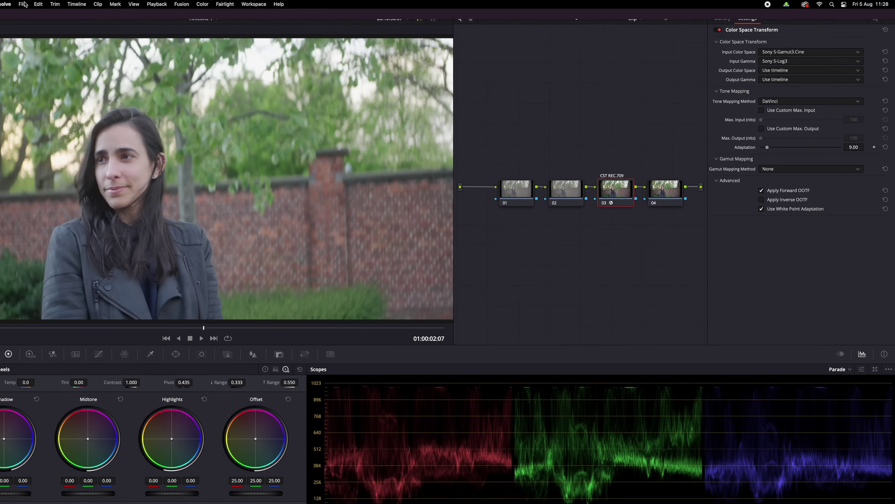
{"action": "left_click", "coordinate": [65, 4]}
{"action": "left_click", "coordinate": [92, 161]}
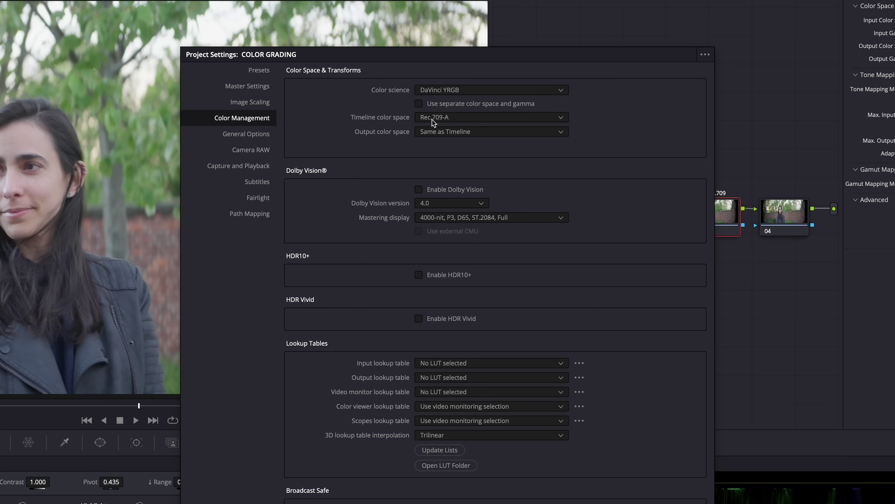
{"action": "left_click", "coordinate": [431, 119]}
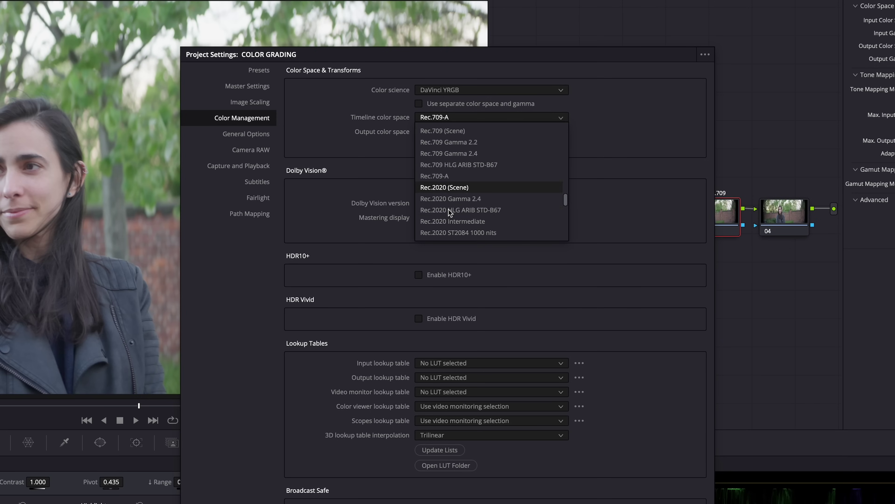
{"action": "scroll", "coordinate": [436, 197], "scroll_direction": "up", "scroll_amount": 2}
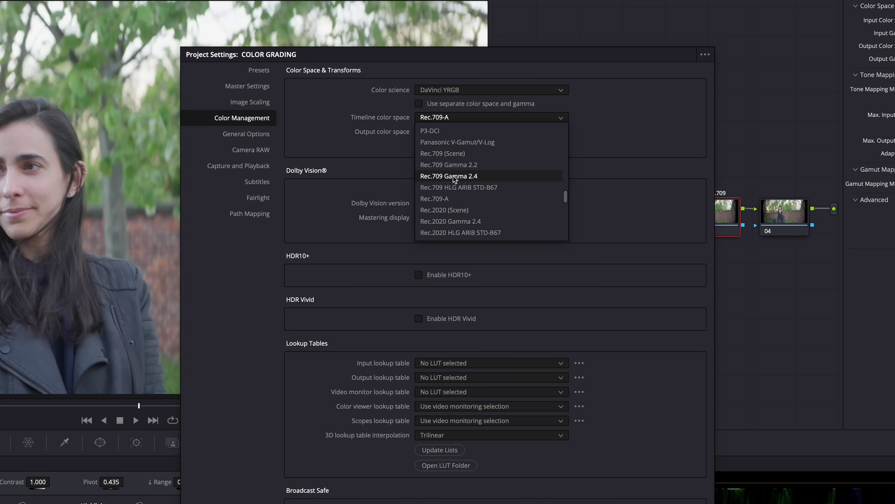
{"action": "left_click", "coordinate": [391, 153]}
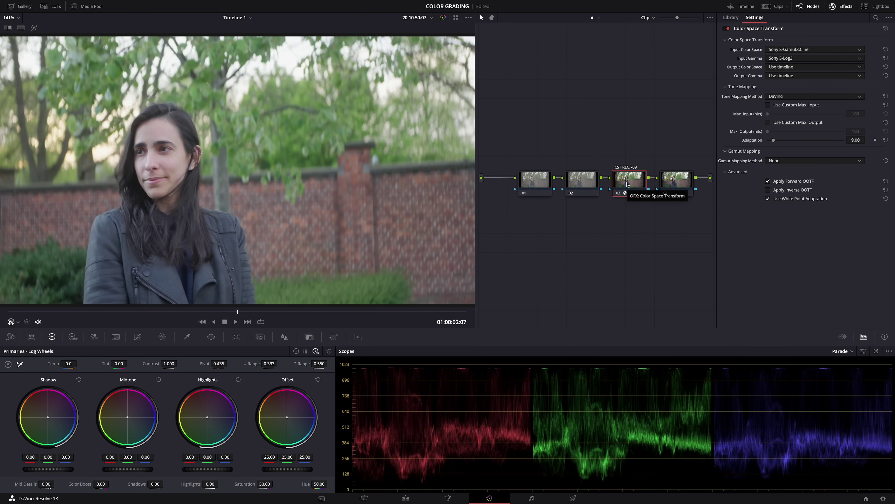
- Label node 01 EXPOSURE and lower its Offset to 10.05
{"action": "left_click", "coordinate": [529, 179]}
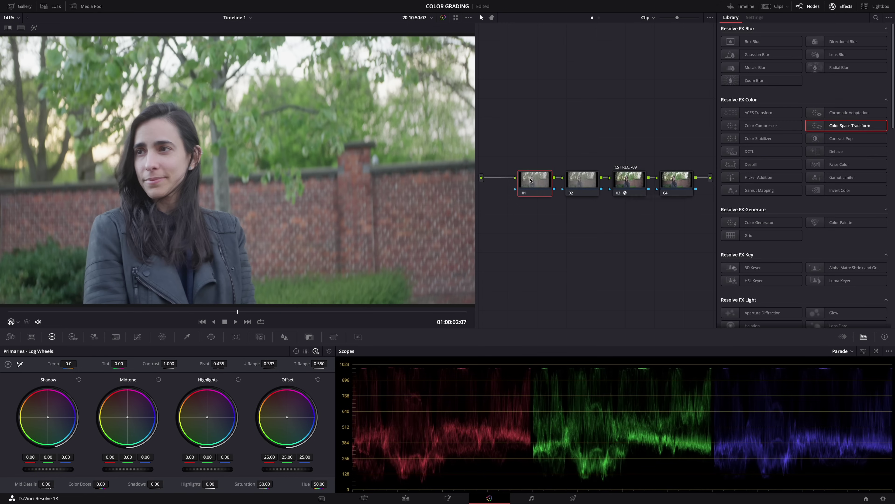
{"action": "right_click", "coordinate": [535, 182]}
{"action": "left_click", "coordinate": [549, 192]}
{"action": "type", "text": "XPOSURE"}
{"action": "key", "text": "Return"}
{"action": "left_click_drag", "start_coordinate": [291, 468], "coordinate": [117, 467]}
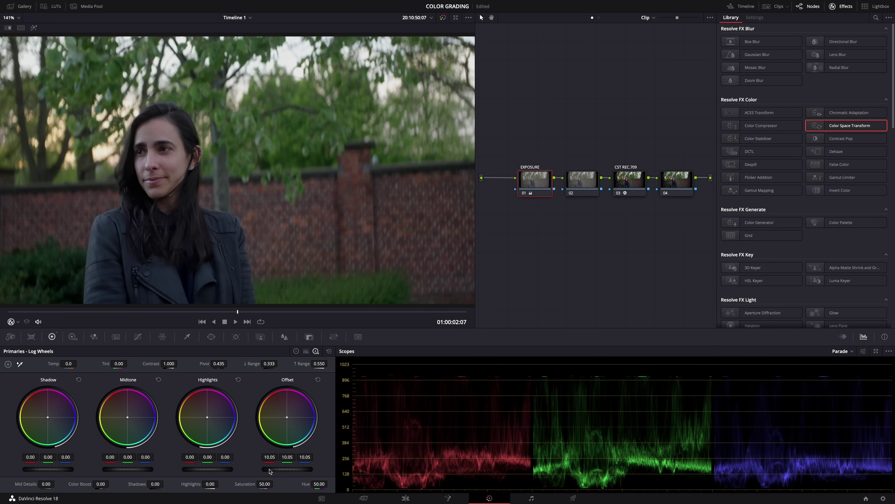
- Label node 02 WB and set its white-balance Temp to 90
{"action": "right_click", "coordinate": [580, 178]}
{"action": "left_click", "coordinate": [592, 193]}
{"action": "left_click", "coordinate": [68, 363]}
{"action": "type", "text": "90"}
{"action": "key", "text": "Return"}
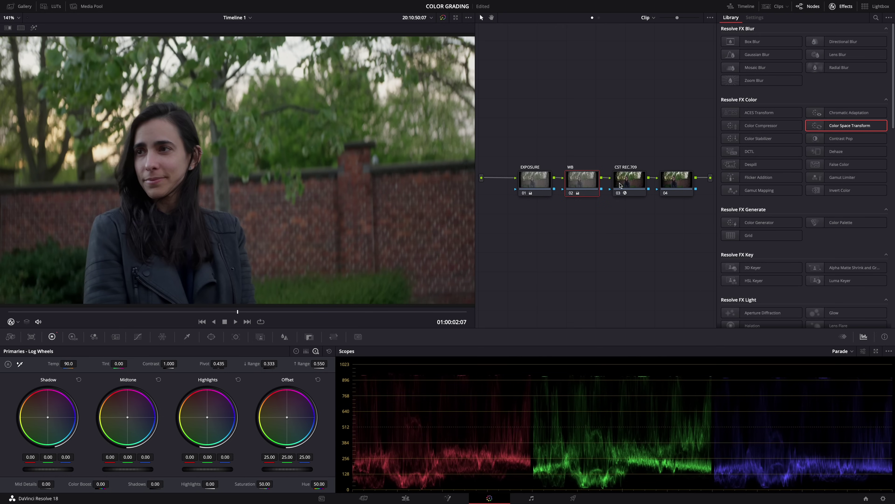
{"action": "left_click", "coordinate": [620, 184]}
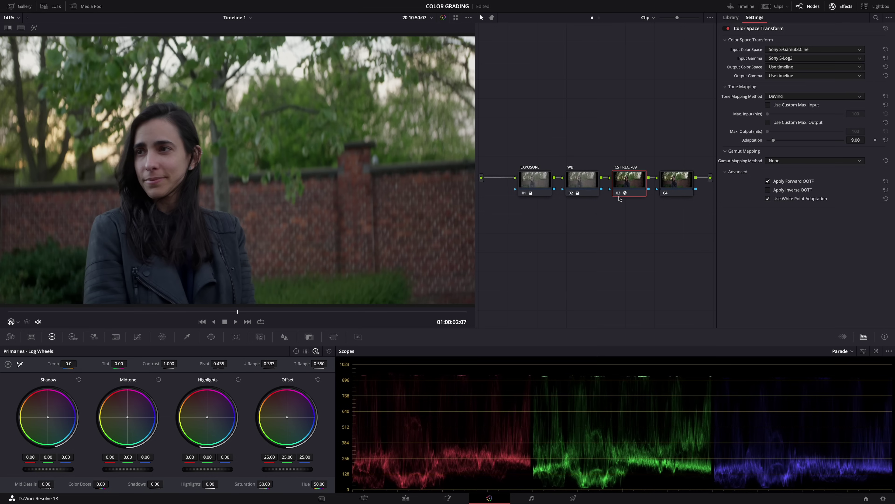
- Switch from the effects panel to the LUT browser and label node 04 LUT
{"action": "left_click", "coordinate": [840, 7]}
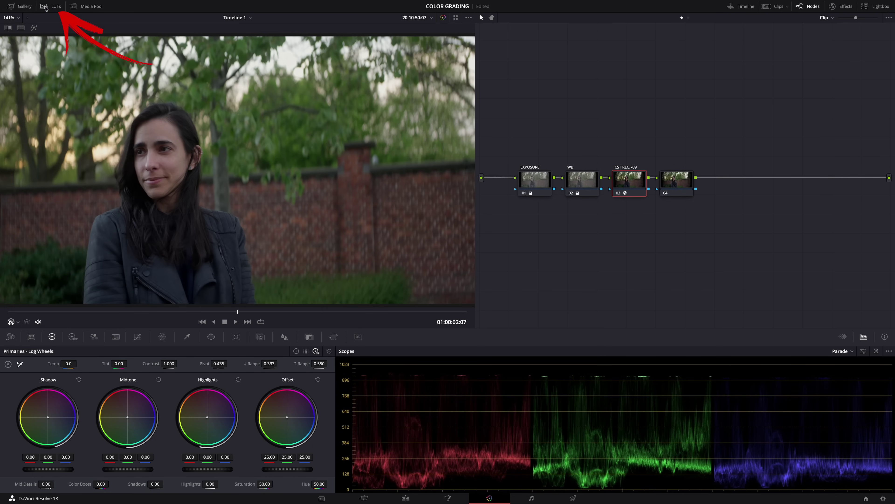
{"action": "left_click", "coordinate": [55, 7]}
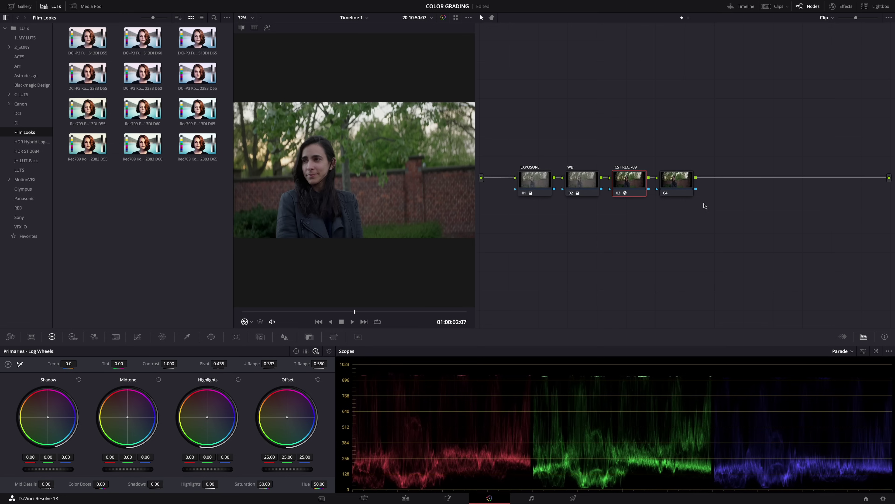
{"action": "left_click", "coordinate": [691, 189]}
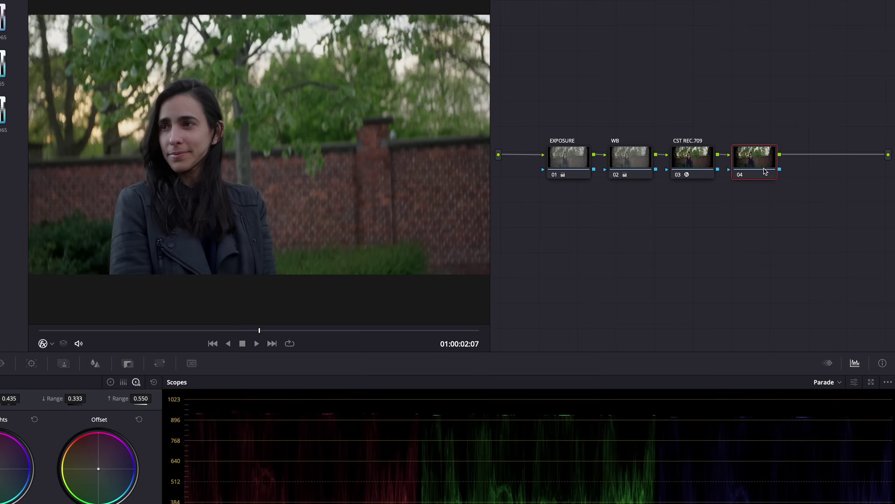
{"action": "type", "text": "LUT"}
{"action": "key", "text": "Return"}
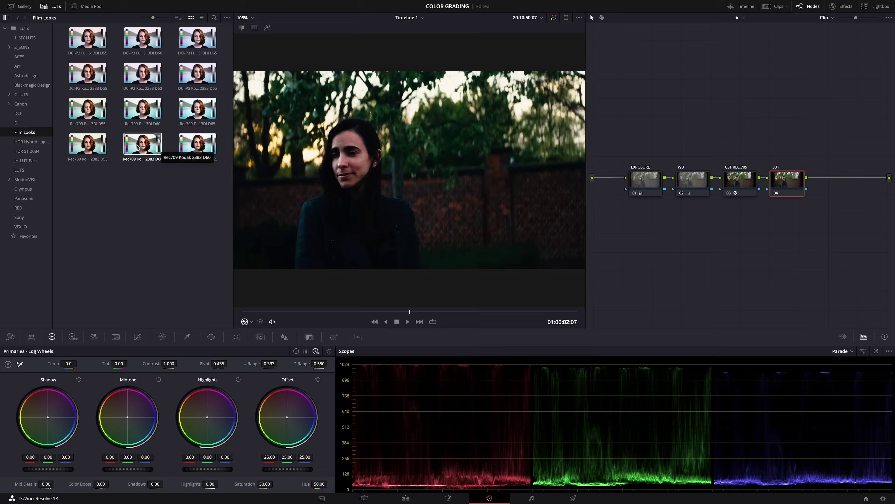
- Apply the Rec709 Kodak 2383 D60 film LUT to node 04 and close the LUT browser
{"action": "double_click", "coordinate": [138, 147]}
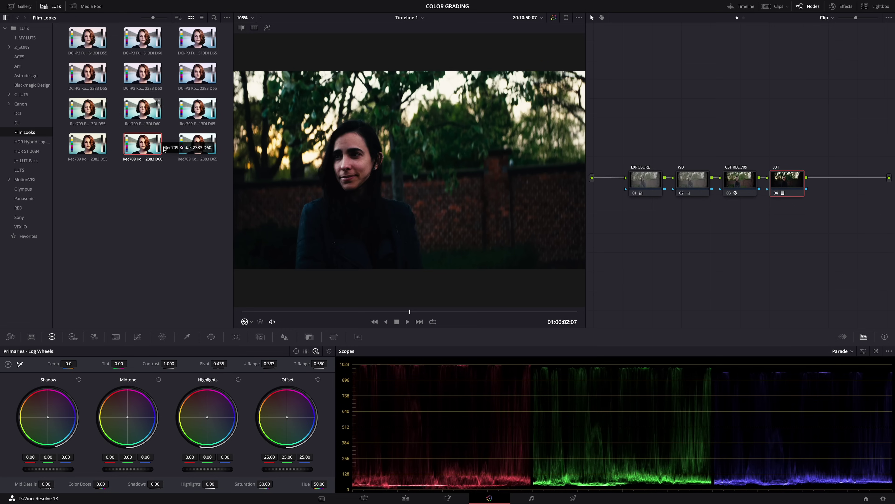
{"action": "left_click", "coordinate": [161, 190]}
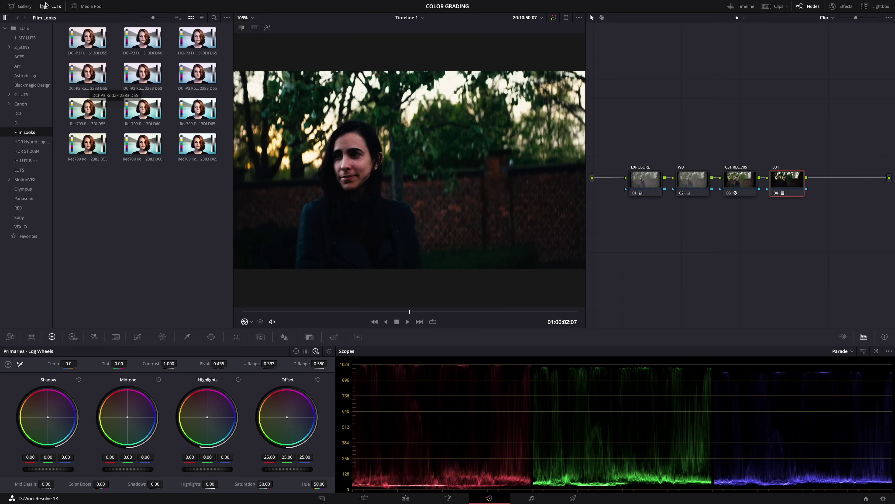
{"action": "left_click", "coordinate": [56, 6]}
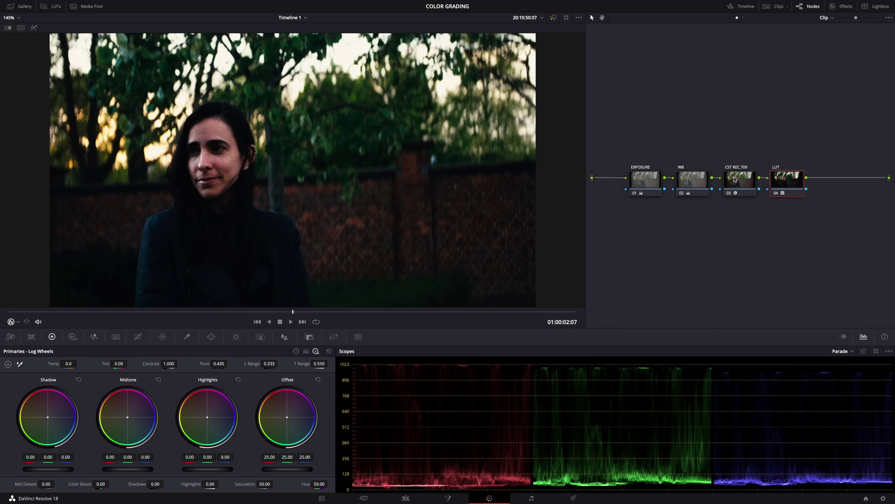
- Set the CST REC.709 node's output gamma to Cineon Film Log
{"action": "left_click", "coordinate": [737, 180]}
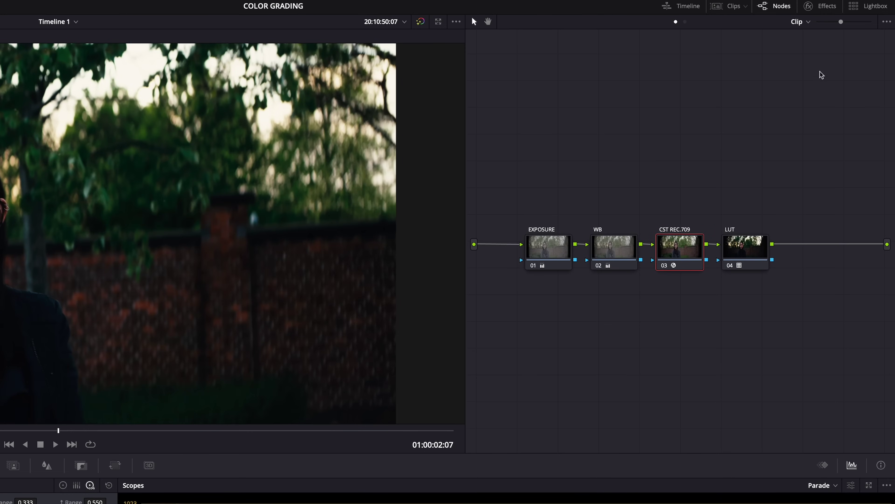
{"action": "left_click", "coordinate": [840, 9]}
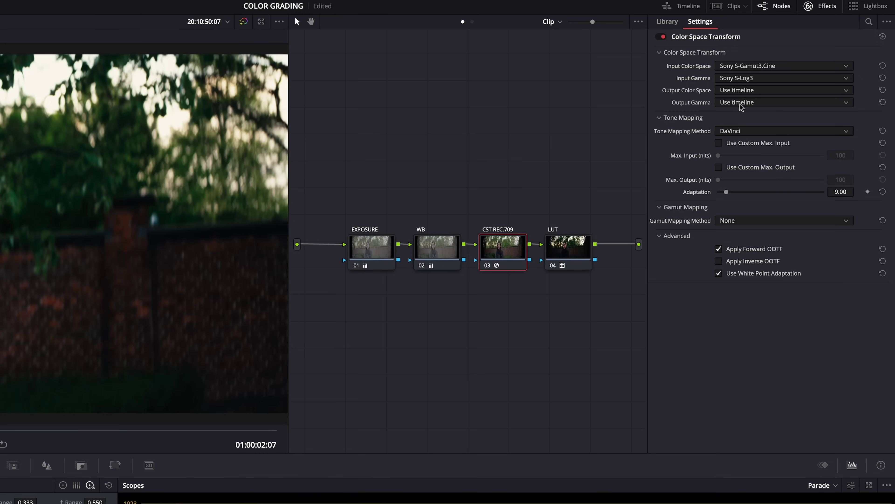
{"action": "left_click", "coordinate": [740, 103]}
{"action": "scroll", "coordinate": [749, 160], "scroll_direction": "down", "scroll_amount": 5}
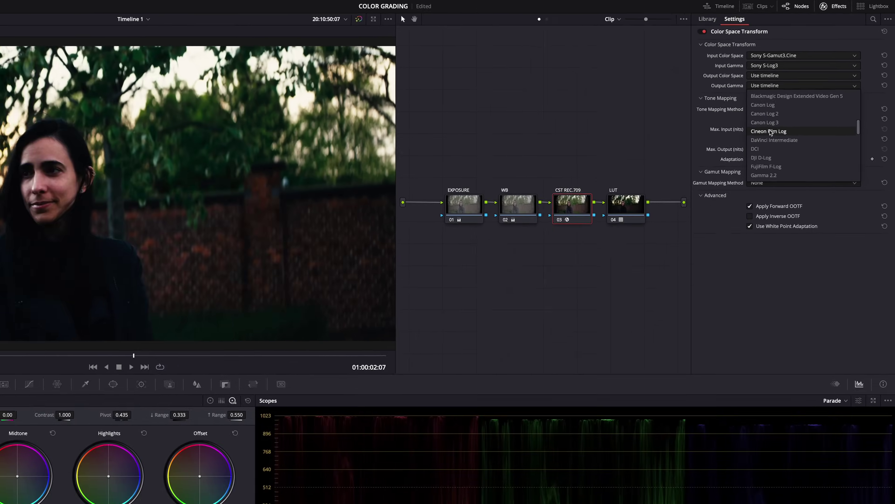
{"action": "left_click", "coordinate": [770, 131]}
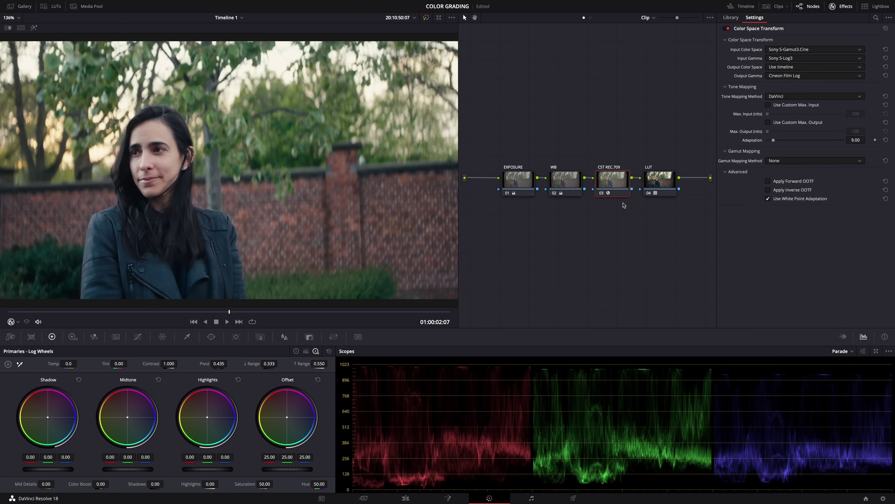
- Toggle the LUT node off, on, and off again to compare the look
{"action": "left_click", "coordinate": [649, 193]}
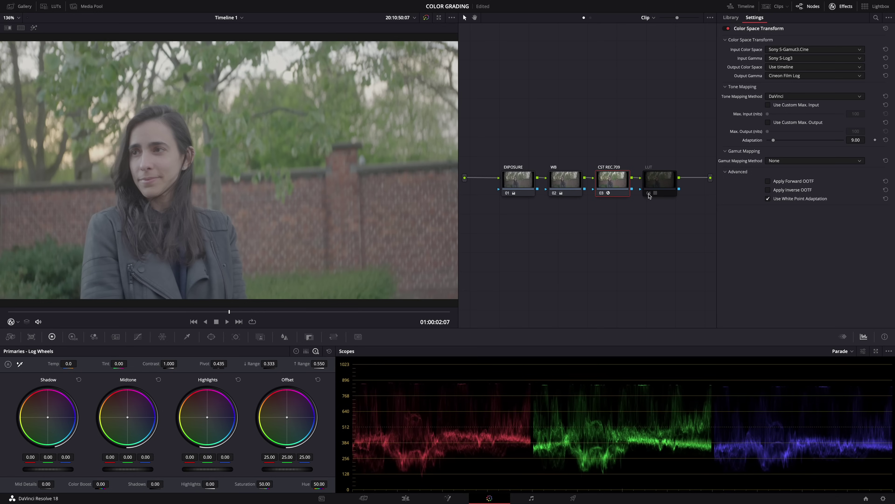
{"action": "left_click", "coordinate": [649, 193]}
{"action": "left_click", "coordinate": [649, 194]}
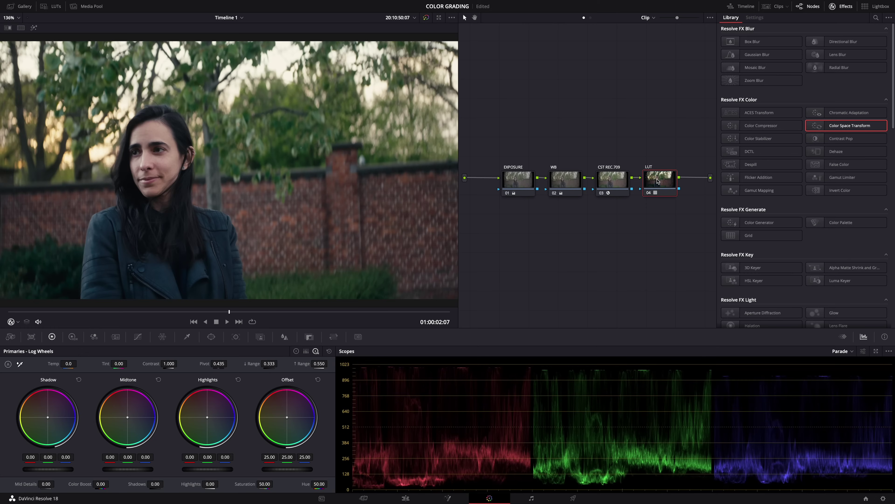
- Lower the LUT node's Key Output Gain, then raise it through 0.33 back to 0.999
{"action": "left_click", "coordinate": [306, 337]}
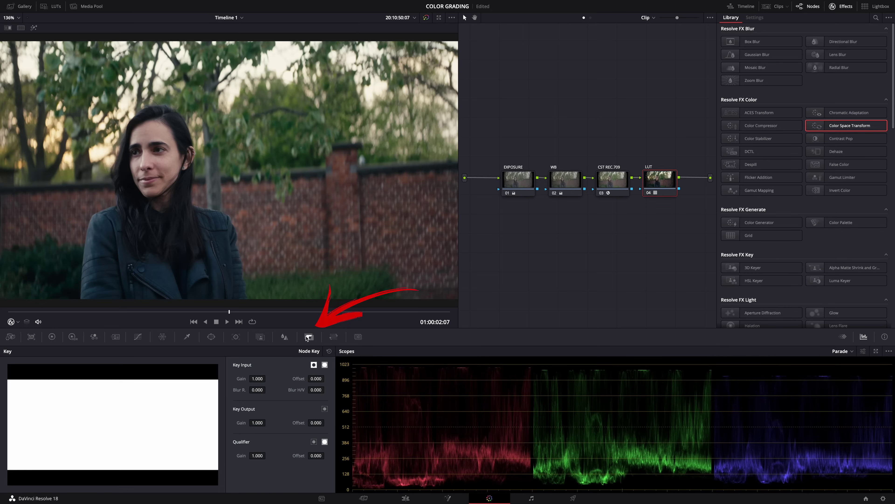
{"action": "left_click_drag", "start_coordinate": [258, 422], "coordinate": [53, 417]}
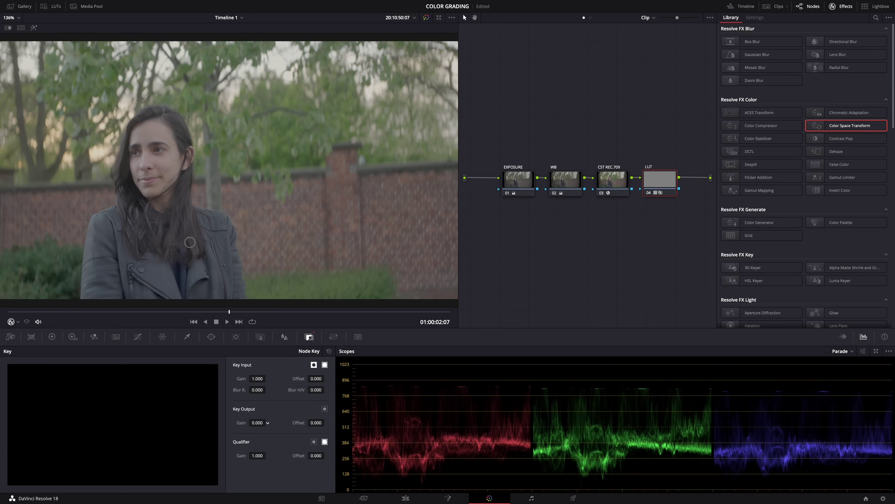
{"action": "left_click_drag", "start_coordinate": [189, 242], "coordinate": [324, 247]}
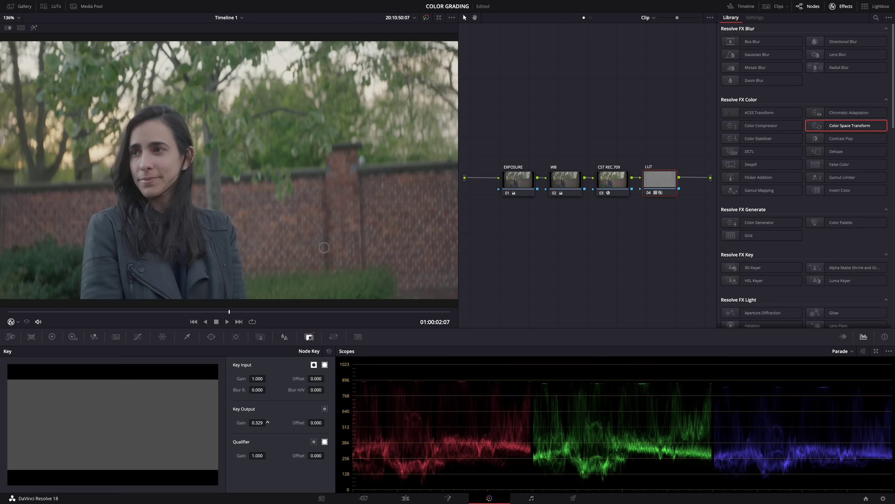
{"action": "left_click_drag", "start_coordinate": [324, 247], "coordinate": [539, 248]}
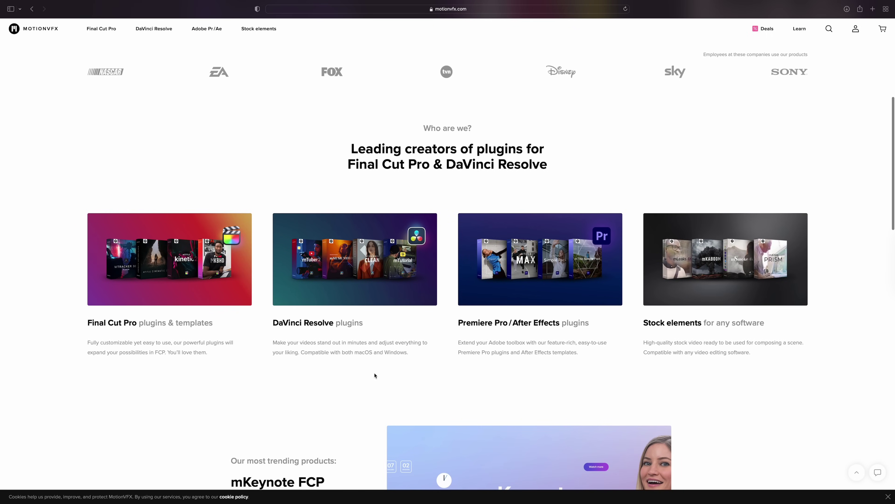
- Go to MotionVFX's DaVinci Resolve plugins listing and browse the plugin cards
{"action": "left_click", "coordinate": [168, 31]}
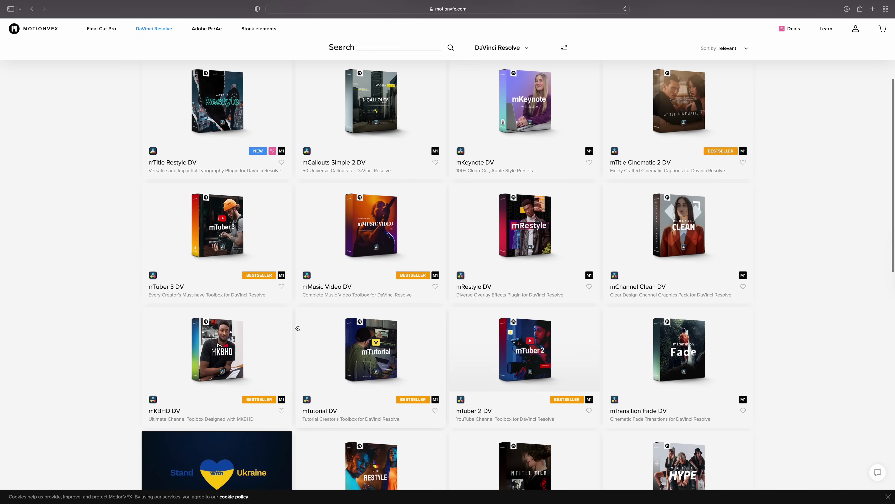
{"action": "mouse_move", "coordinate": [216, 247]}
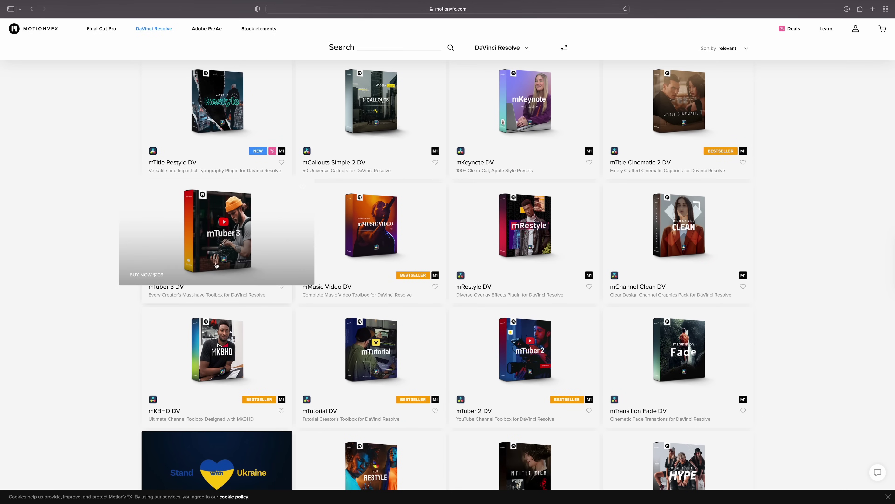
{"action": "mouse_move", "coordinate": [221, 353]}
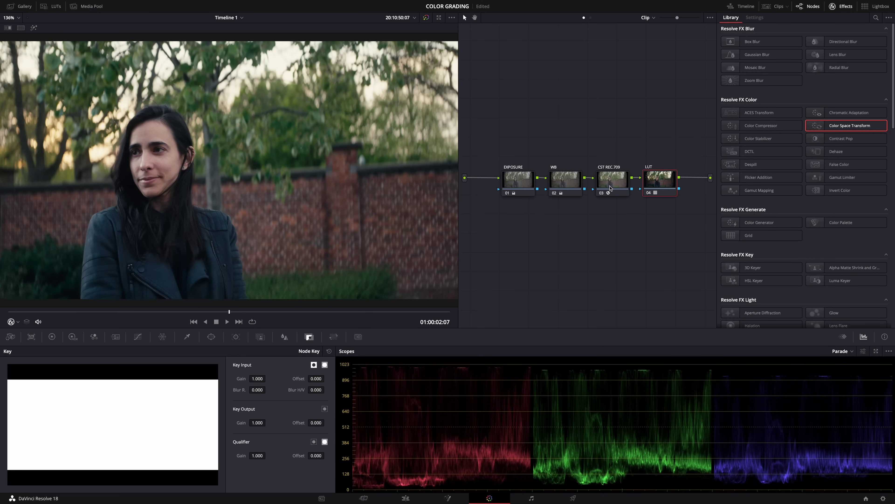
- Set the CST REC.709 node's output gamma back to Use timeline
{"action": "left_click", "coordinate": [608, 182]}
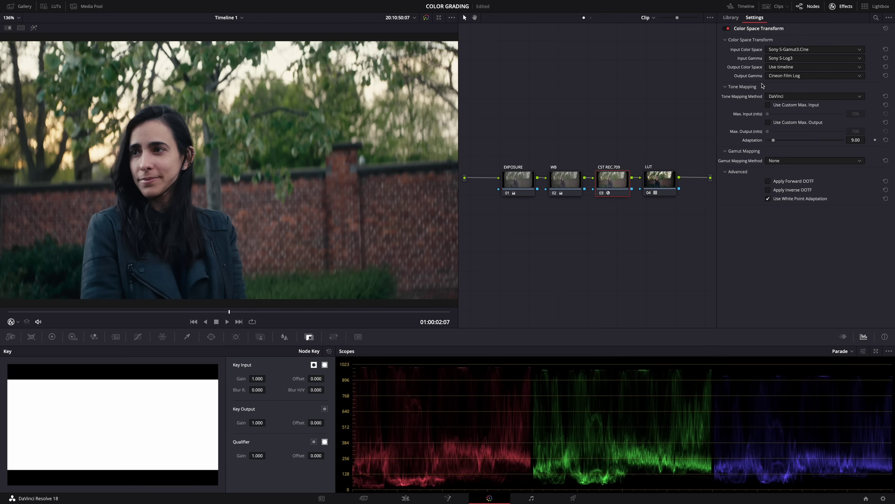
{"action": "left_click", "coordinate": [776, 75]}
{"action": "scroll", "coordinate": [776, 87], "scroll_direction": "up", "scroll_amount": 5}
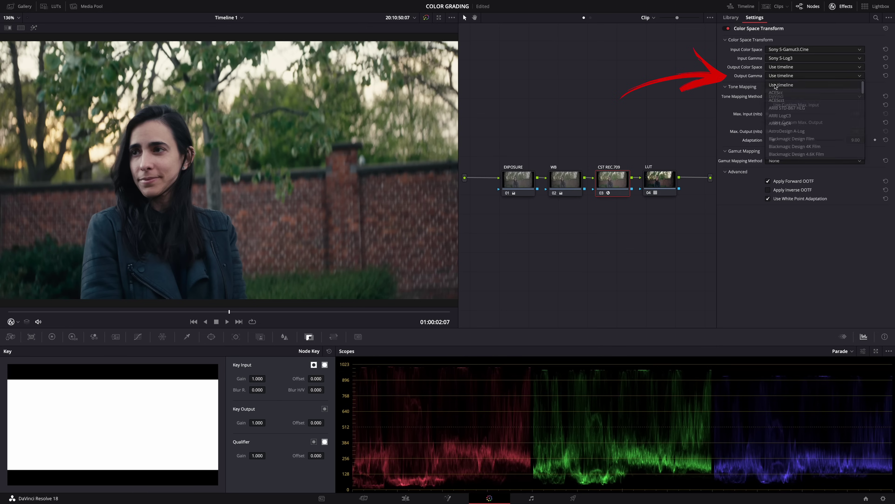
{"action": "left_click", "coordinate": [775, 85]}
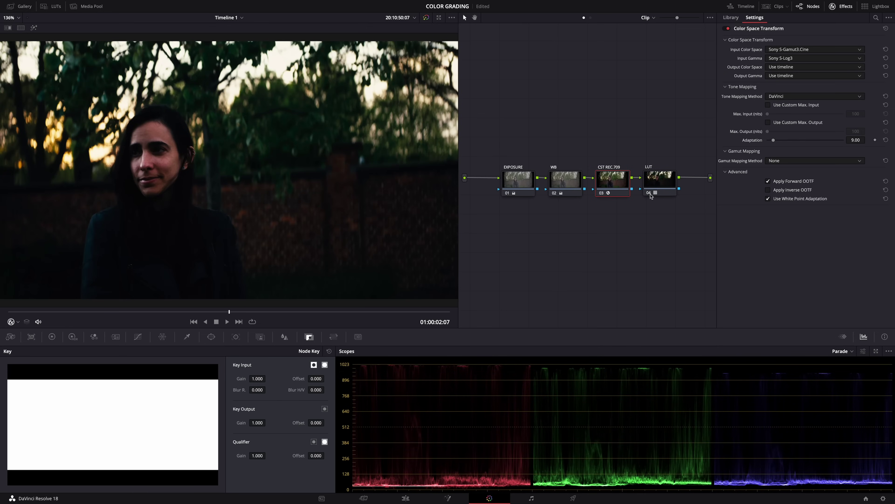
- Shift the EXPOSURE, WB and CST nodes left and the LUT node right, opening a gap
{"action": "left_click_drag", "start_coordinate": [527, 178], "coordinate": [501, 179]}
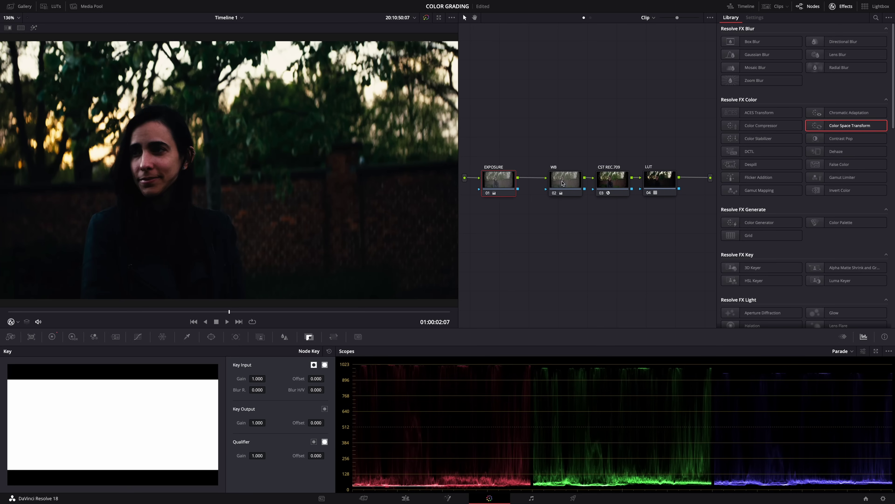
{"action": "left_click_drag", "start_coordinate": [561, 183], "coordinate": [542, 183]}
{"action": "left_click_drag", "start_coordinate": [605, 184], "coordinate": [587, 185]}
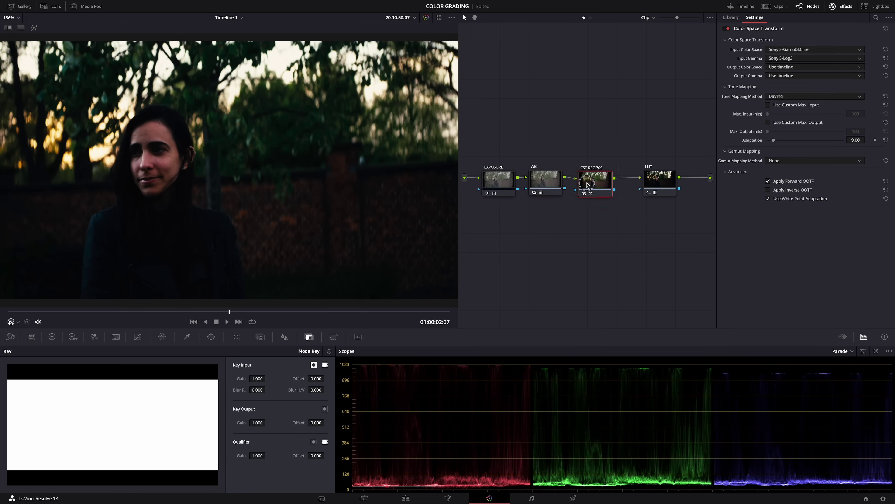
{"action": "left_click_drag", "start_coordinate": [650, 184], "coordinate": [673, 185]}
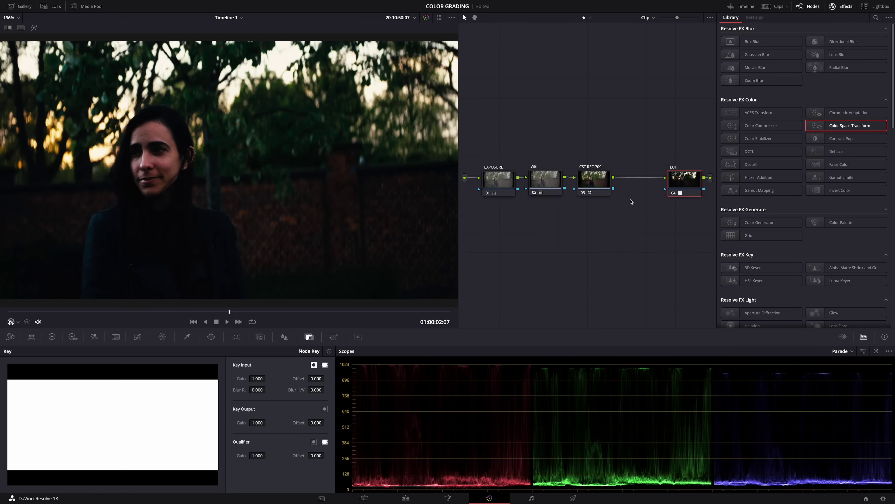
{"action": "left_click", "coordinate": [603, 184]}
- Add a serial node after CST REC.709 and label it CINEON
{"action": "key", "text": "alt+s"}
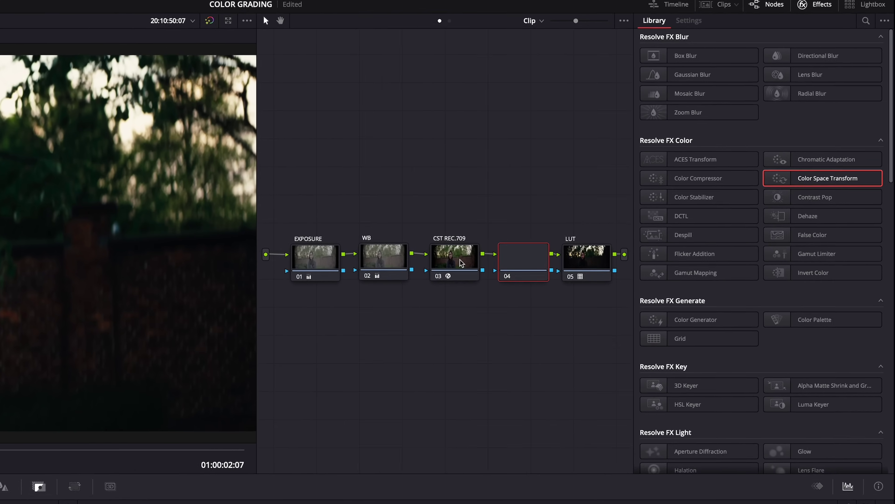
{"action": "left_click_drag", "start_coordinate": [518, 274], "coordinate": [508, 273]}
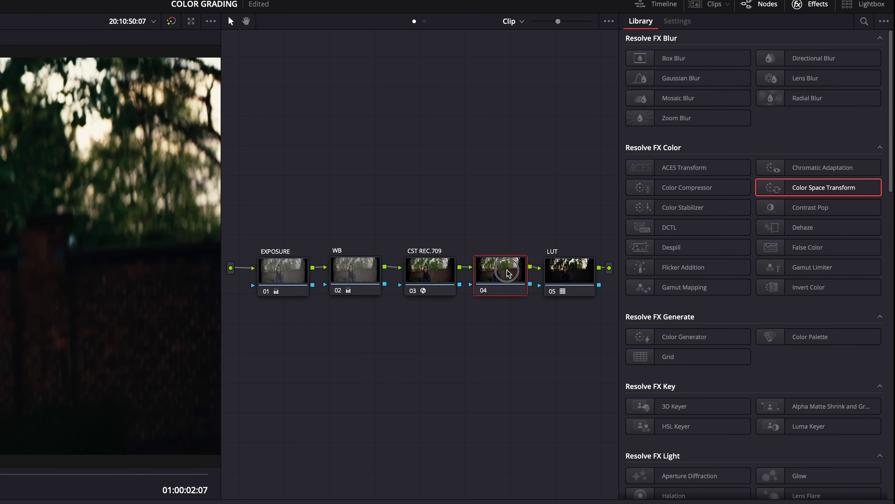
{"action": "right_click", "coordinate": [508, 274]}
{"action": "left_click", "coordinate": [525, 292]}
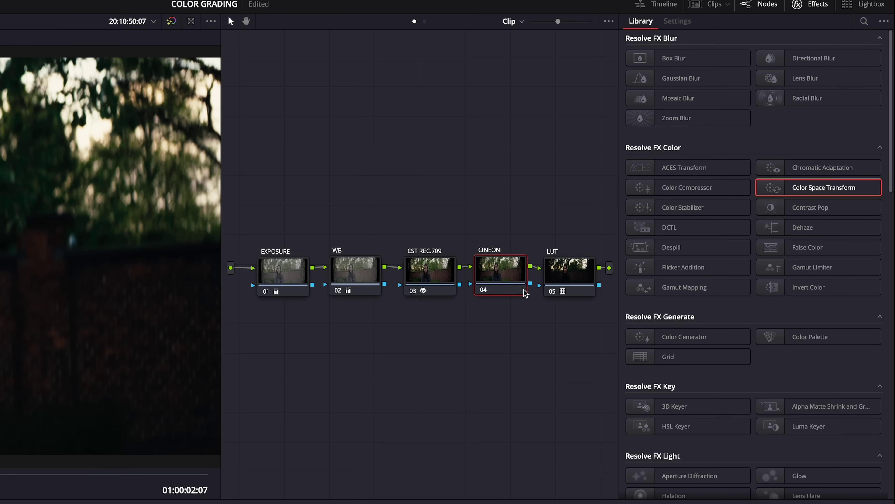
- Apply a Color Space Transform to the CINEON node with Cineon Film Log output gamma
{"action": "left_click_drag", "start_coordinate": [824, 188], "coordinate": [510, 277]}
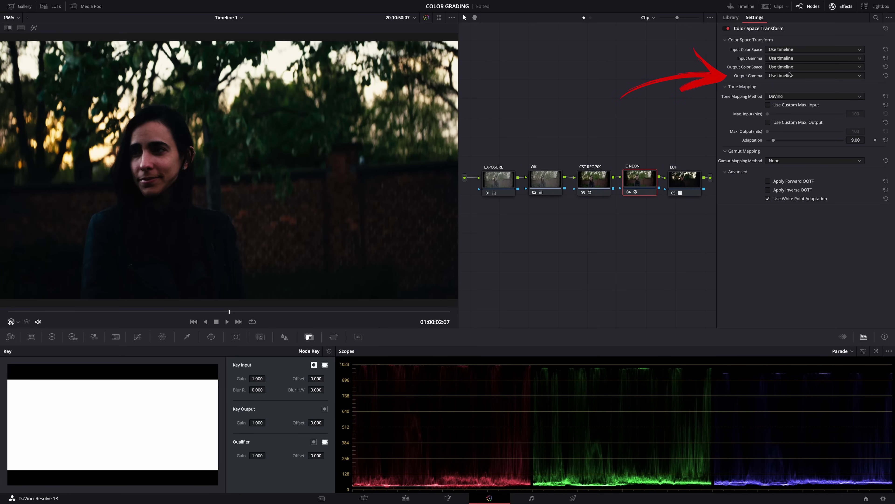
{"action": "left_click", "coordinate": [790, 75]}
{"action": "left_click", "coordinate": [780, 124]}
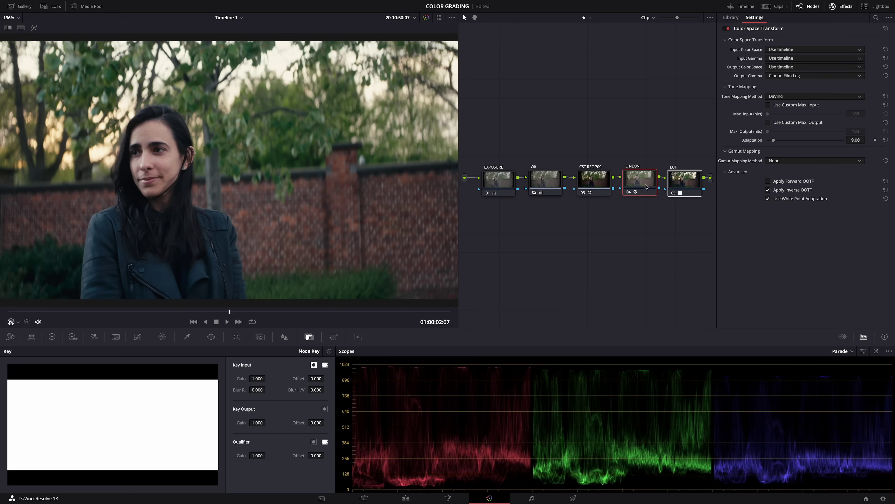
{"action": "right_click", "coordinate": [646, 187]}
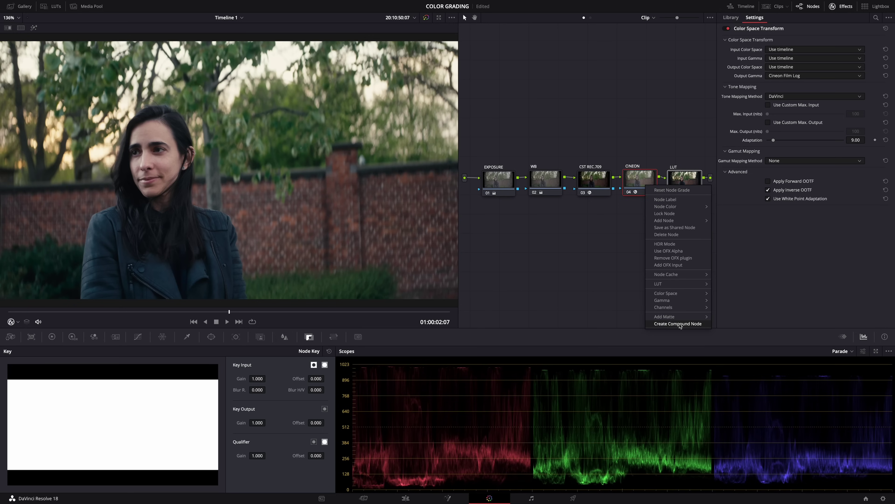
{"action": "left_click", "coordinate": [666, 324]}
{"action": "left_click_drag", "start_coordinate": [650, 198], "coordinate": [653, 181]}
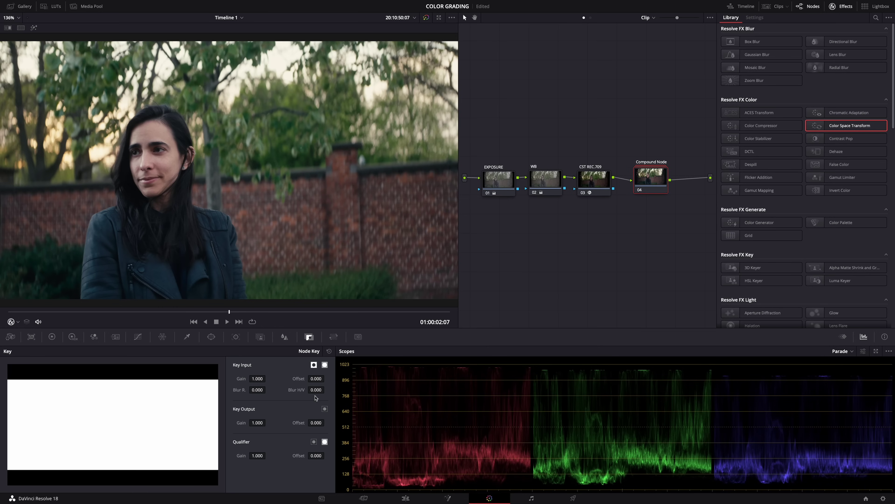
{"action": "left_click_drag", "start_coordinate": [257, 422], "coordinate": [35, 415]}
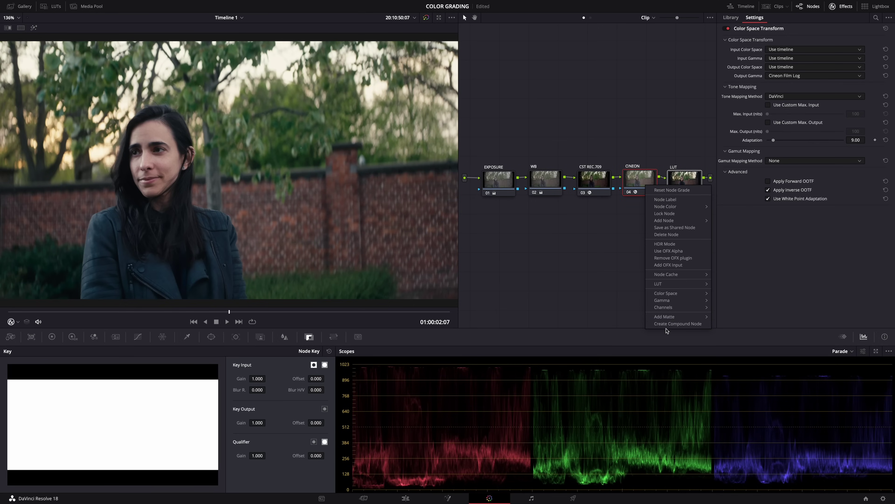
{"action": "left_click", "coordinate": [646, 187]}
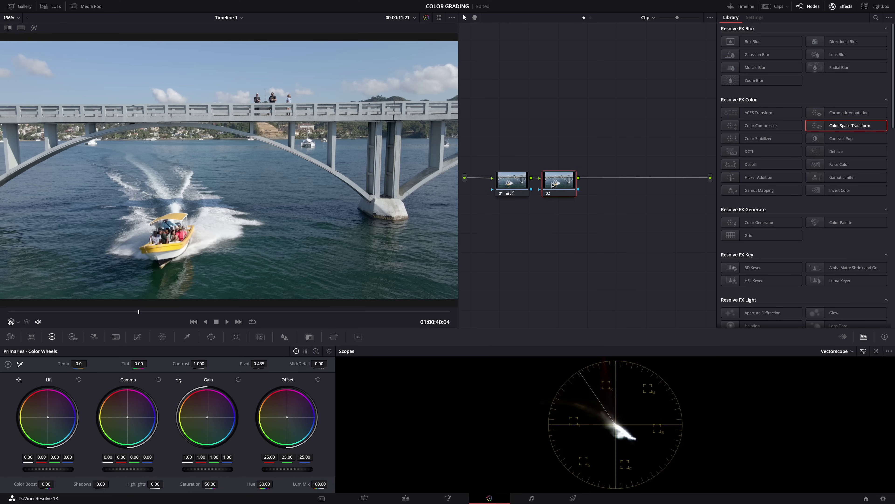
- Bring up the context options for the drone clip's node 02
{"action": "right_click", "coordinate": [554, 184]}
- Label node 02 CINEON, set its Color Space Transform output gamma to Cineon Film Log, then add node 03
{"action": "left_click", "coordinate": [573, 196]}
{"action": "left_click_drag", "start_coordinate": [839, 127], "coordinate": [564, 190]}
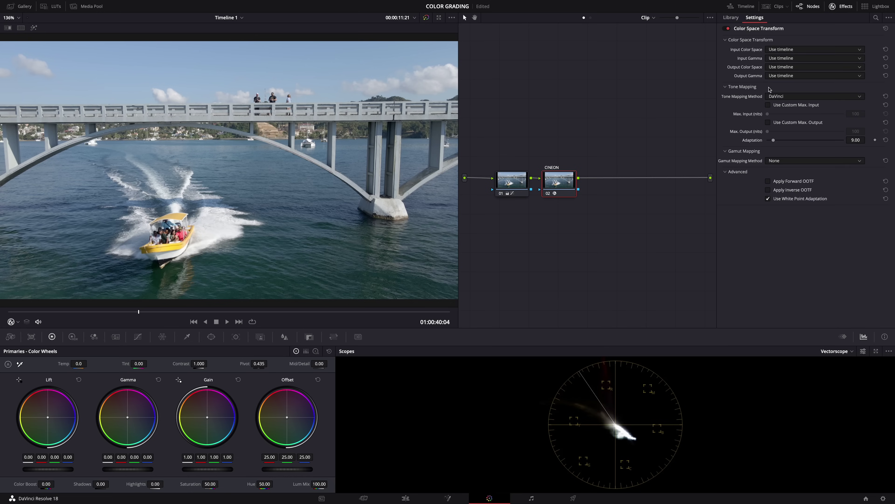
{"action": "left_click", "coordinate": [779, 76]}
{"action": "scroll", "coordinate": [789, 134], "scroll_direction": "down", "scroll_amount": 3}
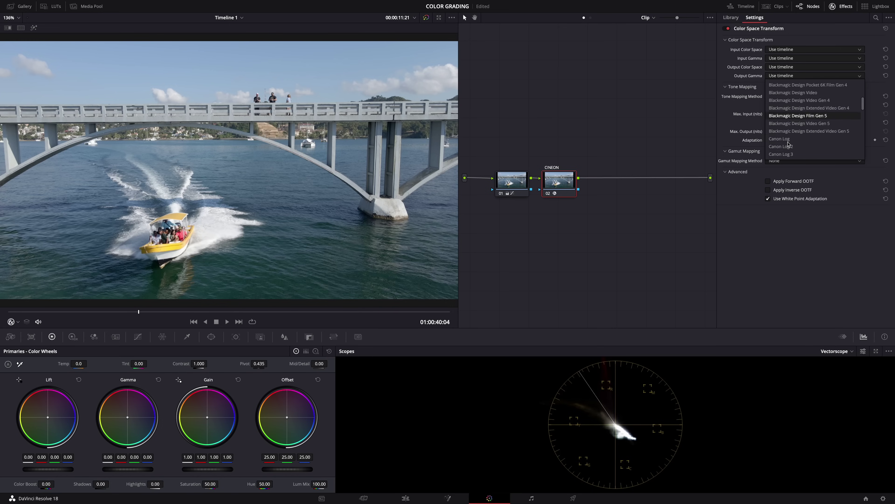
{"action": "left_click", "coordinate": [789, 154]}
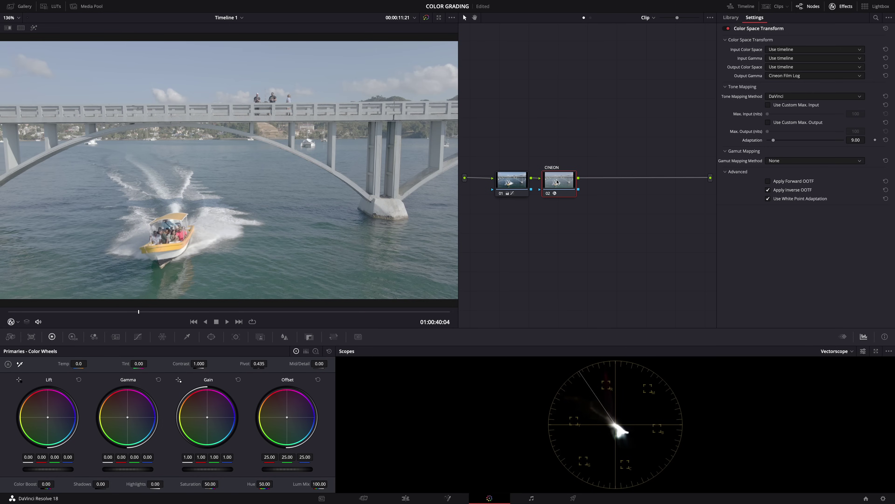
{"action": "key", "text": "alt+s"}
- Label node 03 LUT and apply the Rec709 Kodak 2383 D55 film look LUT to it
{"action": "right_click", "coordinate": [609, 178]}
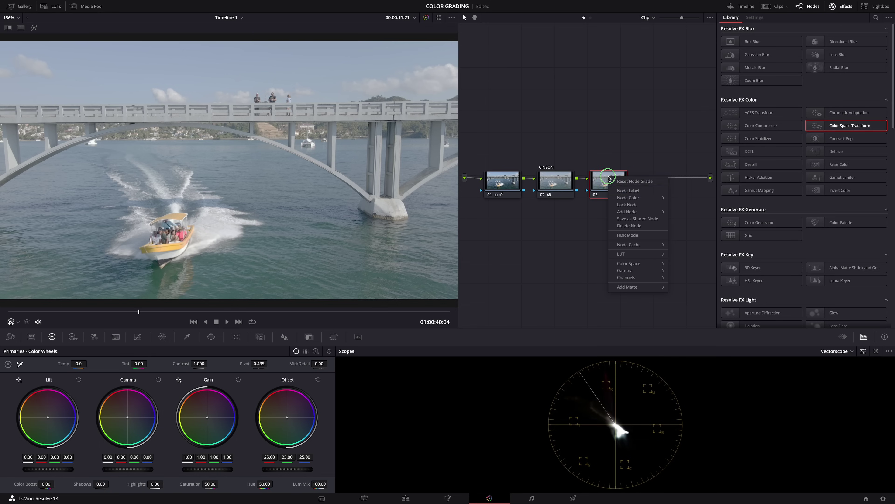
{"action": "left_click", "coordinate": [619, 190]}
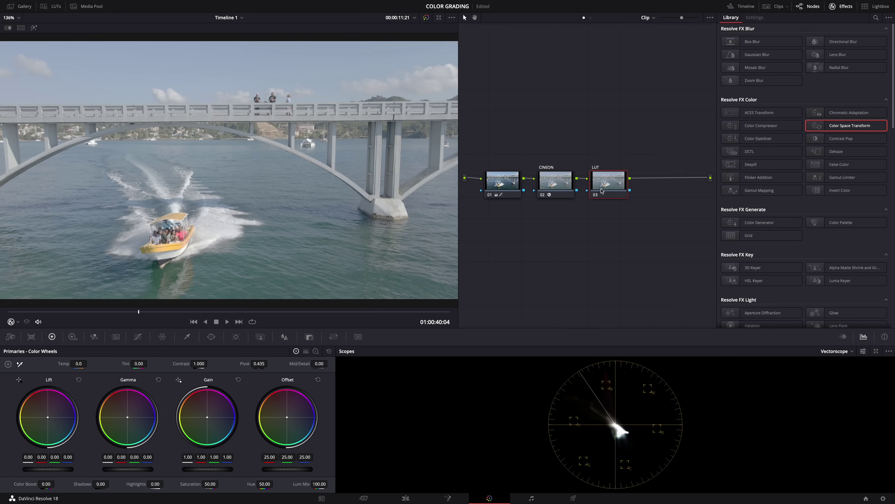
{"action": "left_click", "coordinate": [45, 7]}
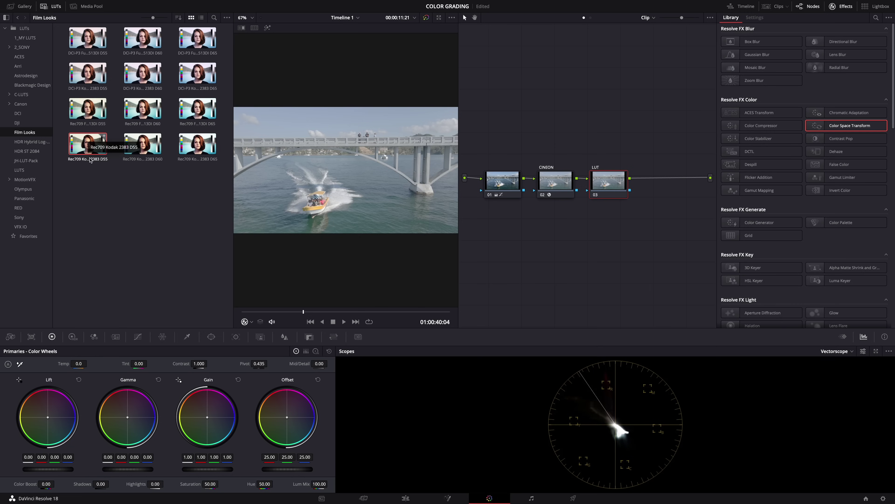
{"action": "double_click", "coordinate": [87, 148]}
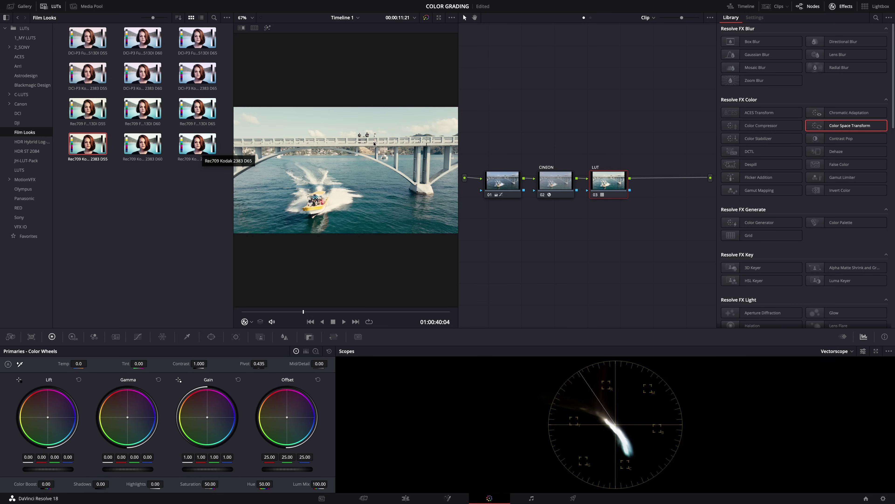
{"action": "left_click", "coordinate": [57, 7]}
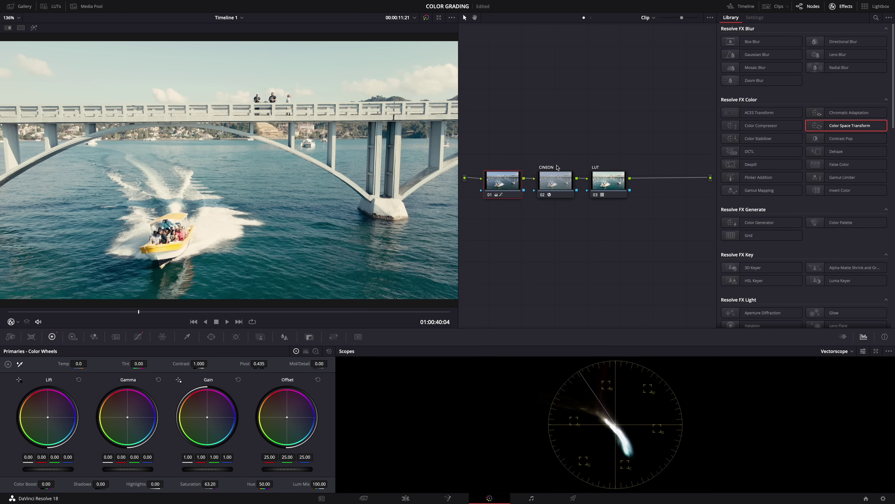
{"action": "left_click", "coordinate": [609, 193]}
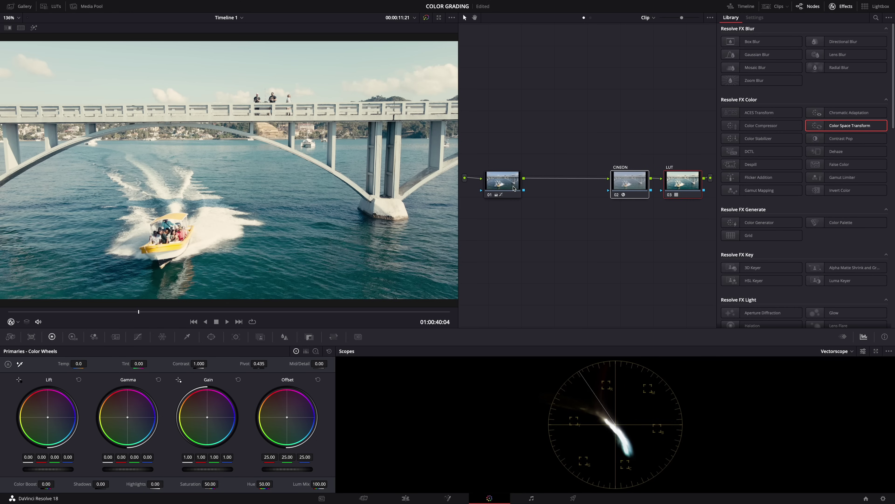
- Insert a corrector node between node 01 and CINEON with Offset lowered to 11.55
{"action": "right_click", "coordinate": [560, 221]}
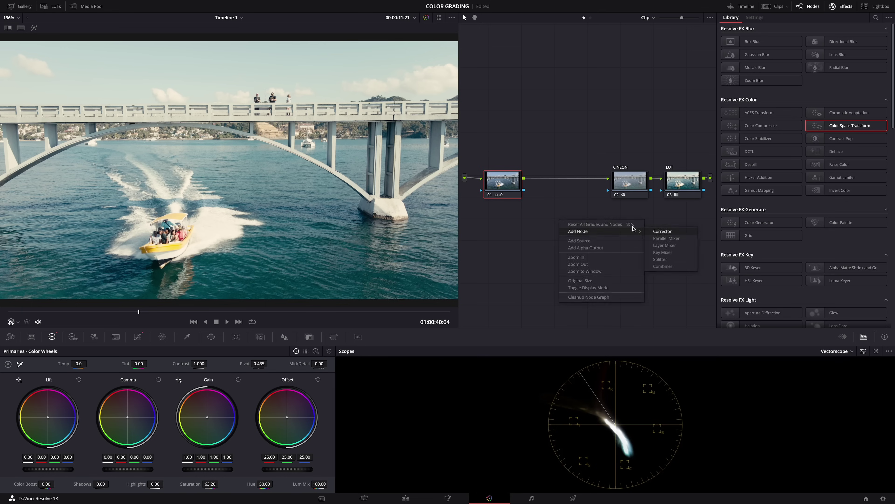
{"action": "left_click", "coordinate": [662, 231]}
{"action": "left_click", "coordinate": [557, 213]}
{"action": "left_click_drag", "start_coordinate": [554, 179], "coordinate": [555, 180]}
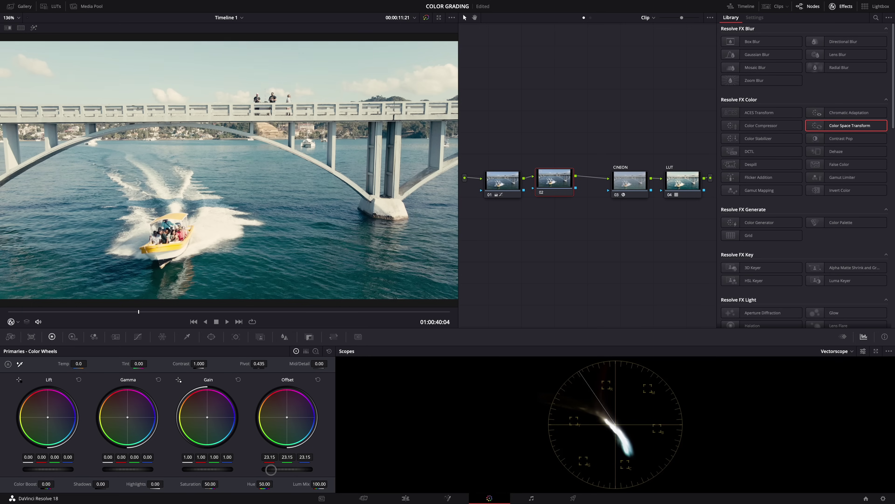
{"action": "left_click_drag", "start_coordinate": [271, 469], "coordinate": [150, 469]}
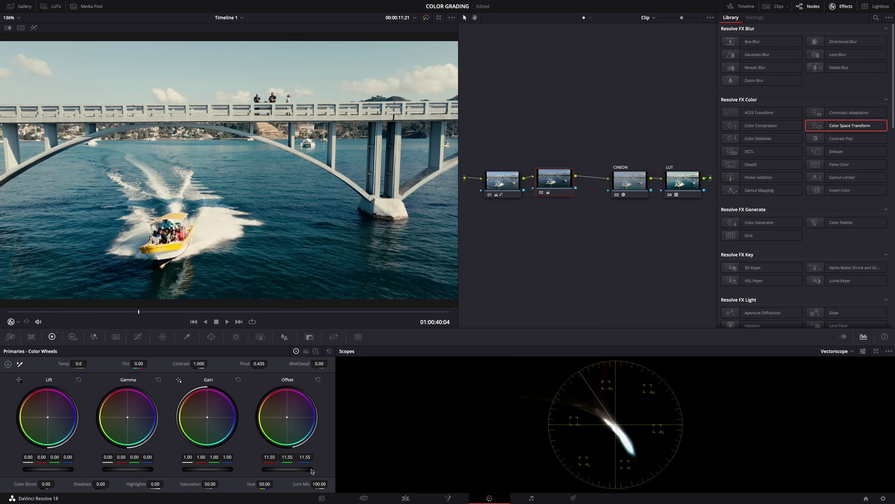
- Combine the CINEON and LUT nodes into one compound node
{"action": "left_click_drag", "start_coordinate": [622, 136], "coordinate": [681, 218]}
{"action": "right_click", "coordinate": [677, 190]}
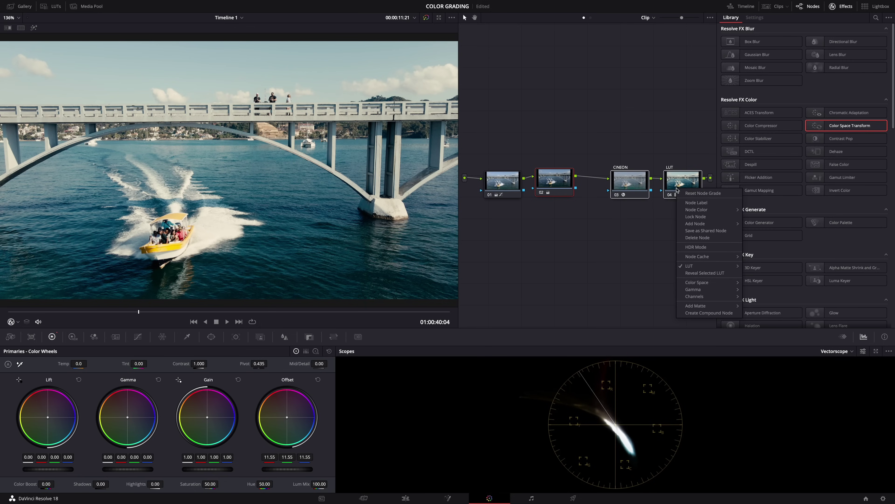
{"action": "left_click", "coordinate": [695, 312]}
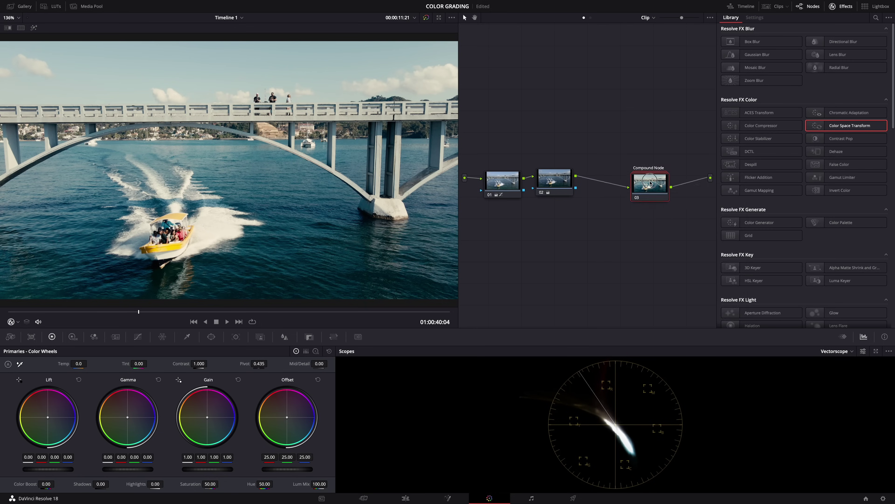